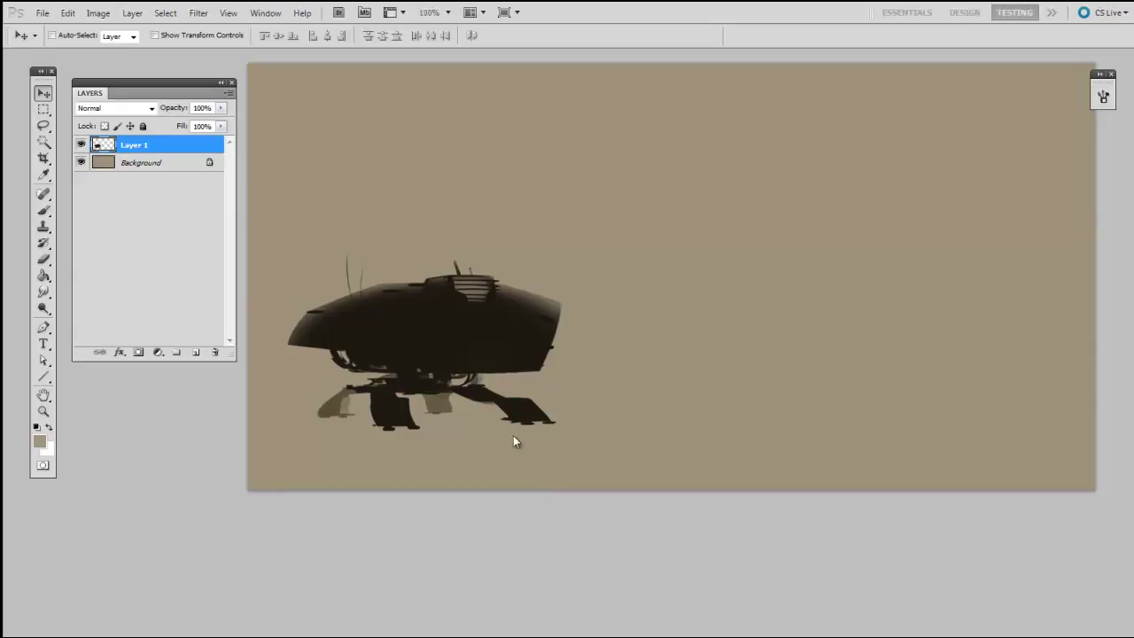
Duplicate the walker silhouette twice, placing one copy beside the original and the other directly above the original
{"action": "left_click_drag", "start_coordinate": [473, 336], "coordinate": [801, 366]}
{"action": "left_click_drag", "start_coordinate": [871, 349], "coordinate": [761, 193]}
{"action": "scroll", "coordinate": [795, 331], "scroll_direction": "up", "scroll_amount": 3}
{"action": "left_click_drag", "start_coordinate": [822, 417], "coordinate": [840, 352]}
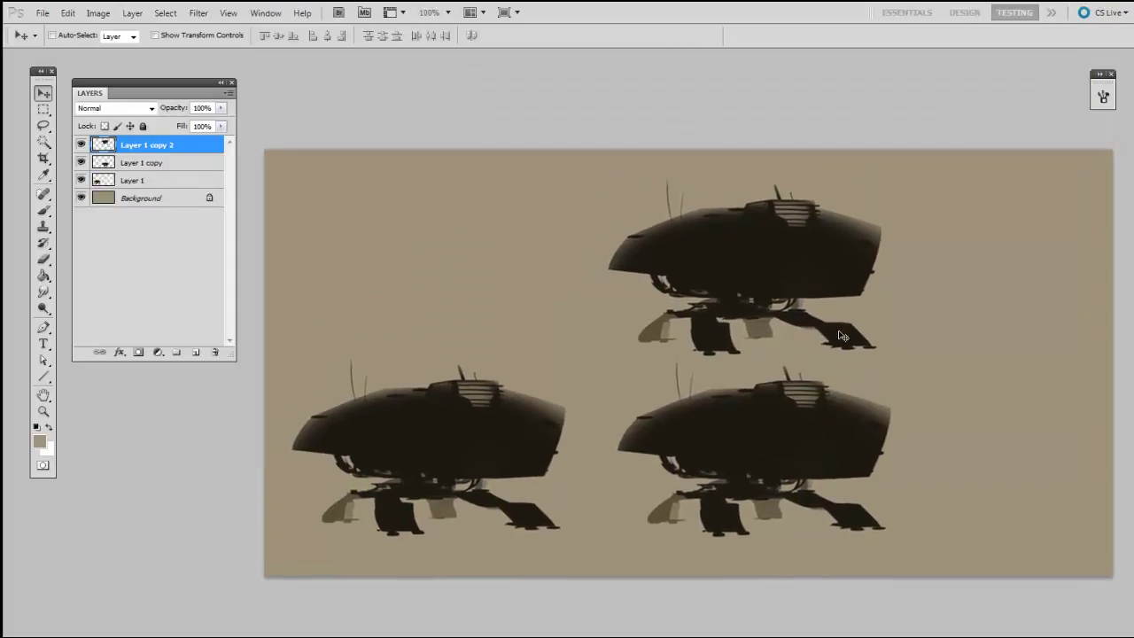
{"action": "left_click_drag", "start_coordinate": [826, 265], "coordinate": [515, 258]}
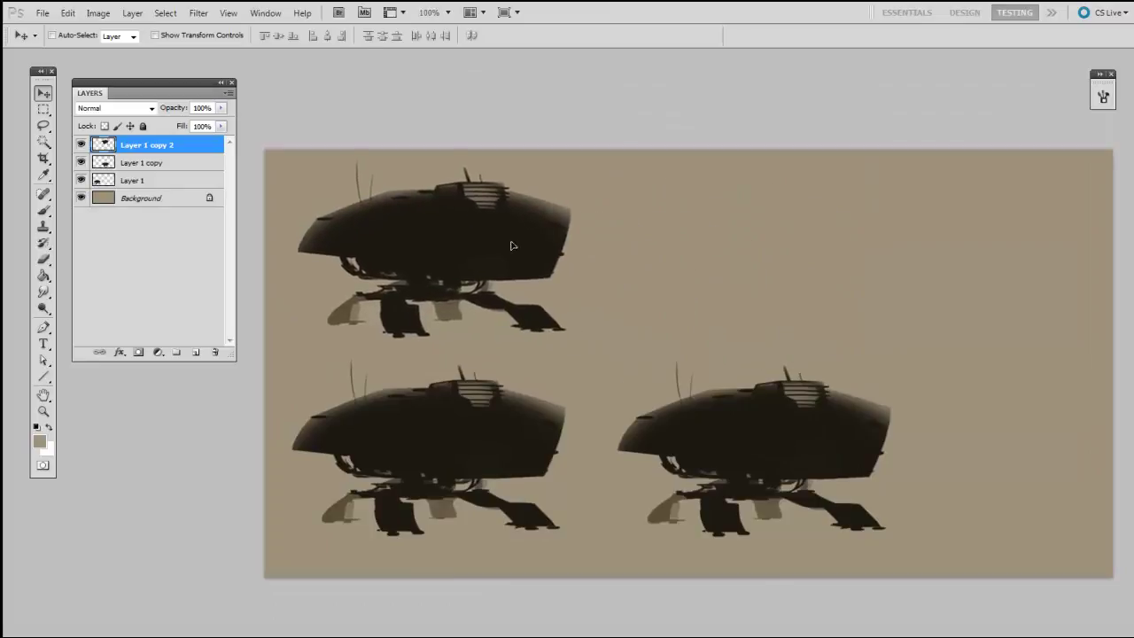
Scale down the upper silhouette copy and the original below it to about 80% each, keeping their proportions
{"action": "key", "text": "ctrl+t"}
{"action": "left_click_drag", "start_coordinate": [574, 147], "coordinate": [521, 188]}
{"action": "key", "text": "Return"}
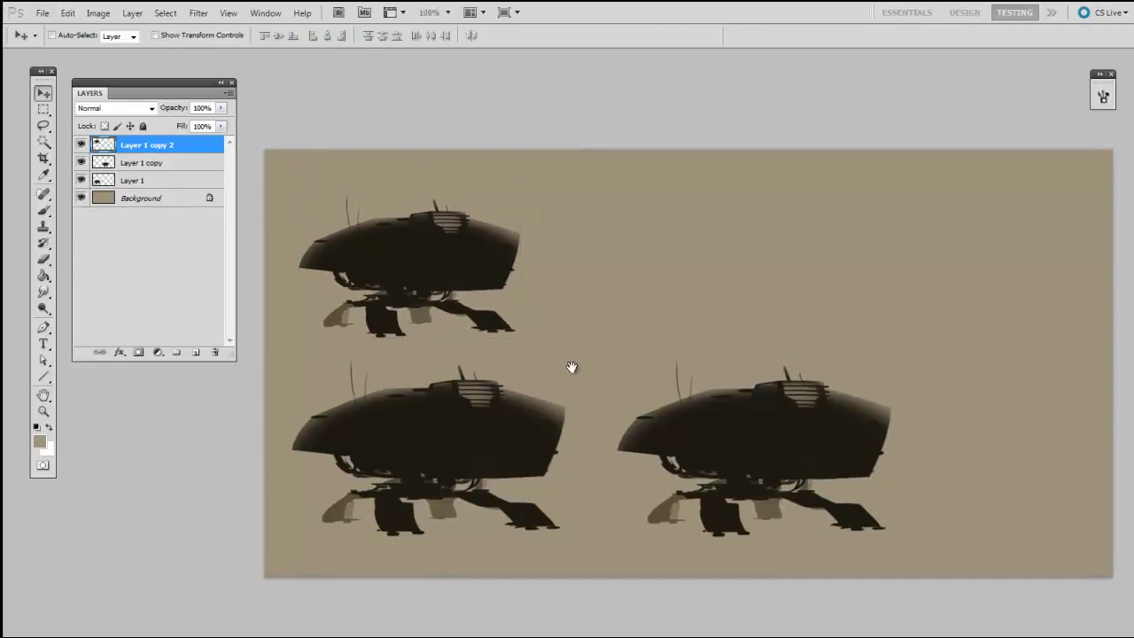
{"action": "left_click_drag", "start_coordinate": [570, 378], "coordinate": [573, 359]}
{"action": "left_click_drag", "start_coordinate": [484, 417], "coordinate": [480, 414]}
{"action": "key", "text": "ctrl+t"}
{"action": "left_click_drag", "start_coordinate": [576, 328], "coordinate": [532, 398]}
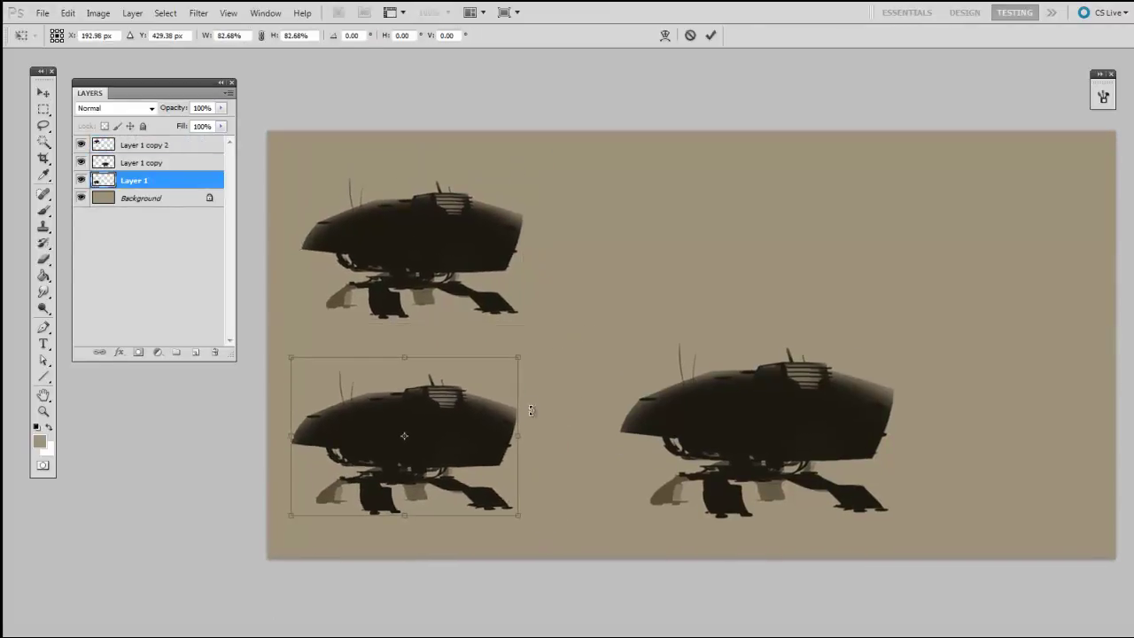
{"action": "key", "text": "Return"}
Shift the large silhouette copy slightly toward the two smaller silhouettes
{"action": "scroll", "coordinate": [765, 449], "scroll_direction": "down", "scroll_amount": 1}
{"action": "left_click_drag", "start_coordinate": [755, 425], "coordinate": [719, 426]}
{"action": "key", "text": "ctrl+t"}
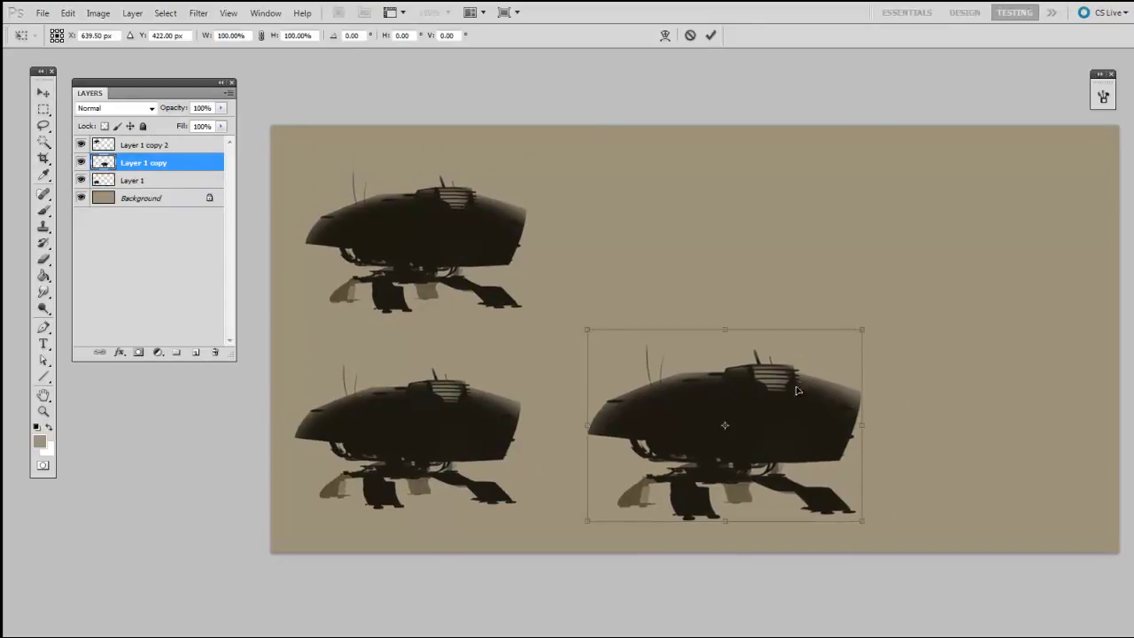
{"action": "key", "text": "Return"}
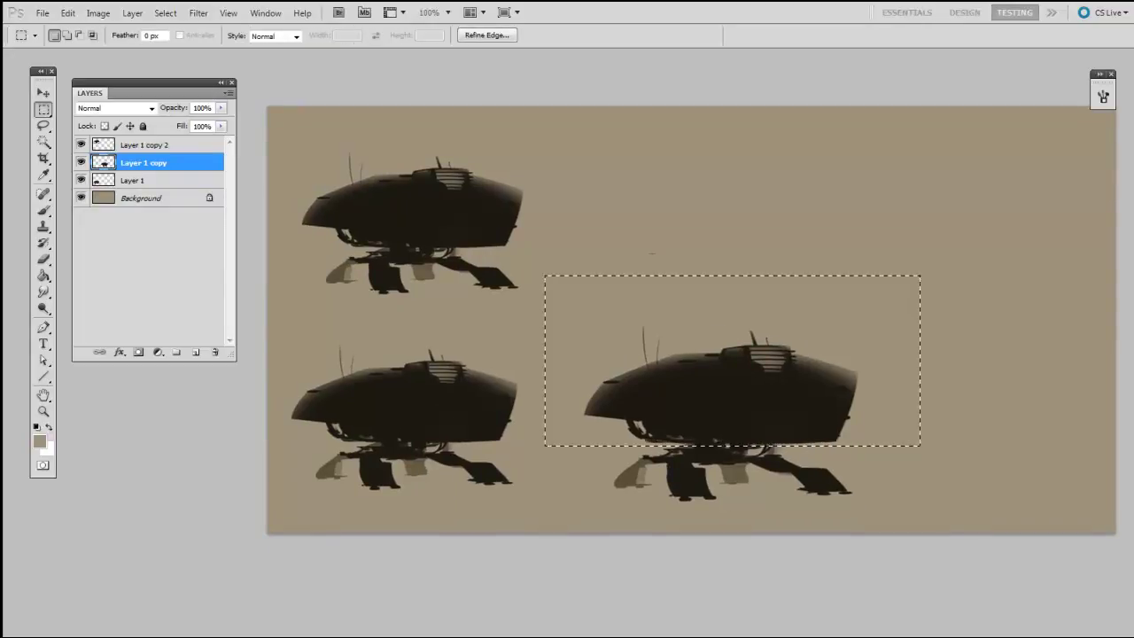
Select the large silhouette's body above its legs with a rectangular marquee and cut it to a new layer
{"action": "key", "text": "ctrl+d"}
{"action": "left_click_drag", "start_coordinate": [932, 451], "coordinate": [936, 450]}
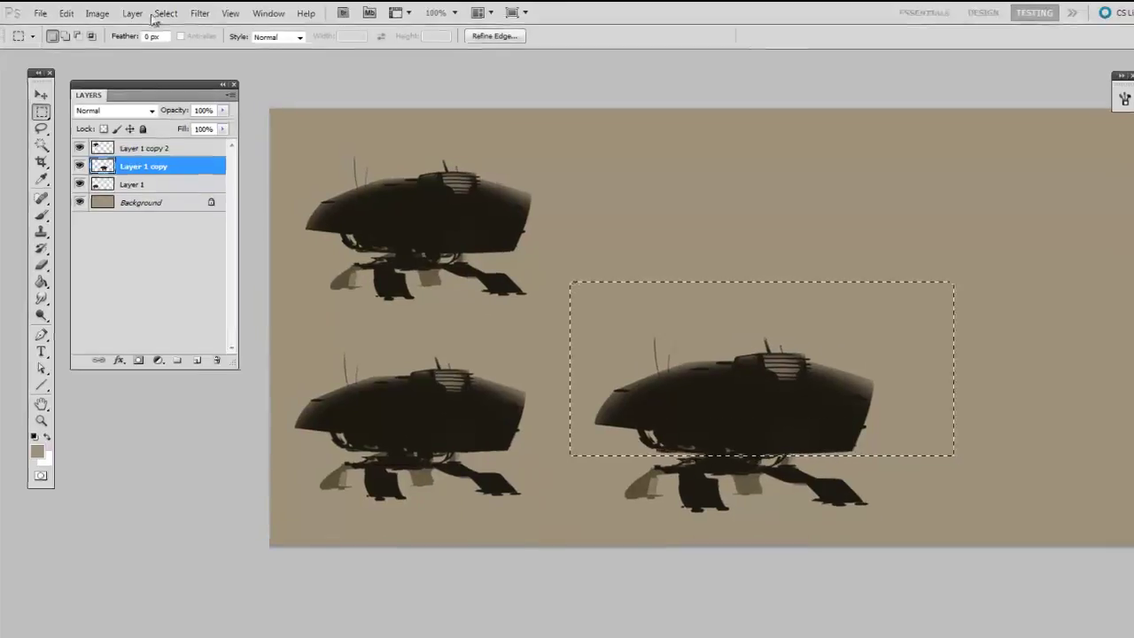
{"action": "left_click", "coordinate": [165, 12]}
{"action": "mouse_move", "coordinate": [124, 26]}
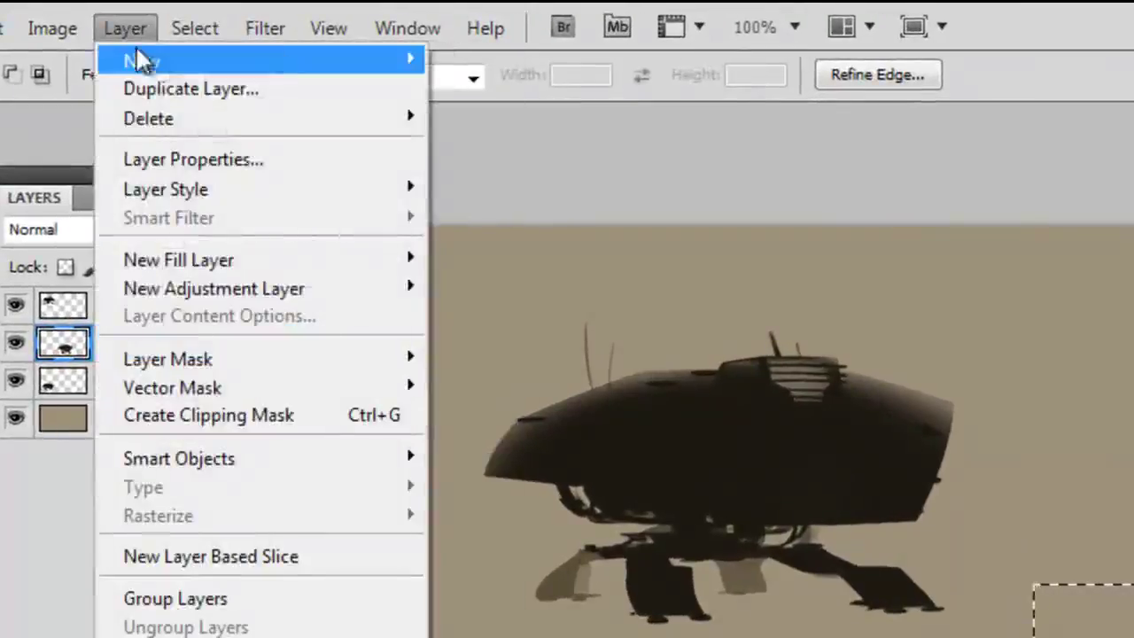
{"action": "mouse_move", "coordinate": [312, 75]}
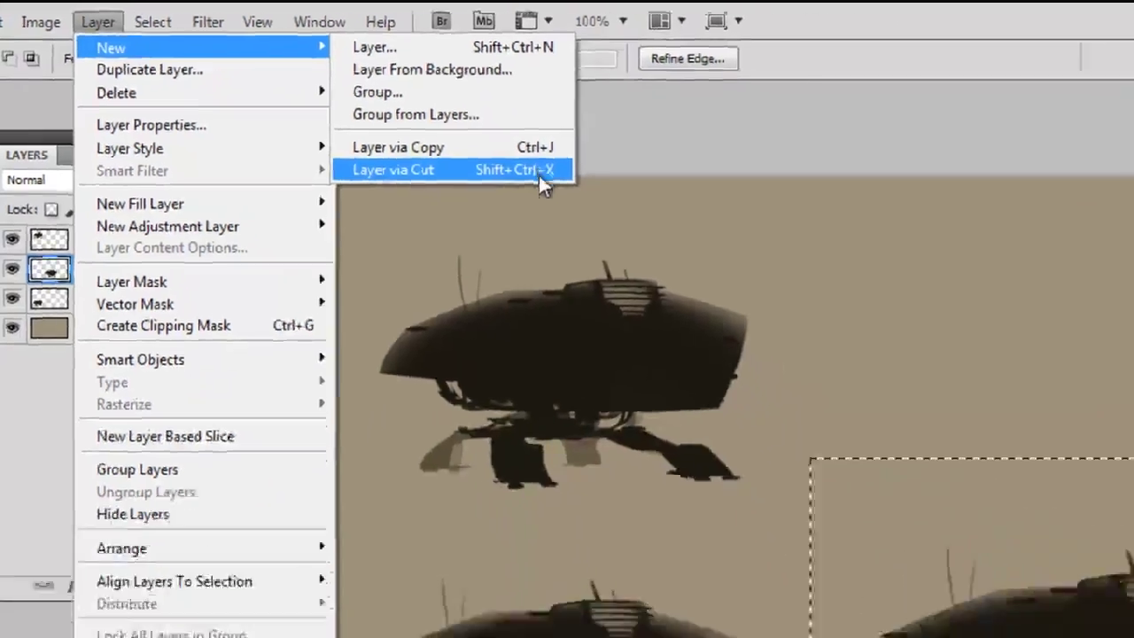
{"action": "left_click", "coordinate": [687, 217]}
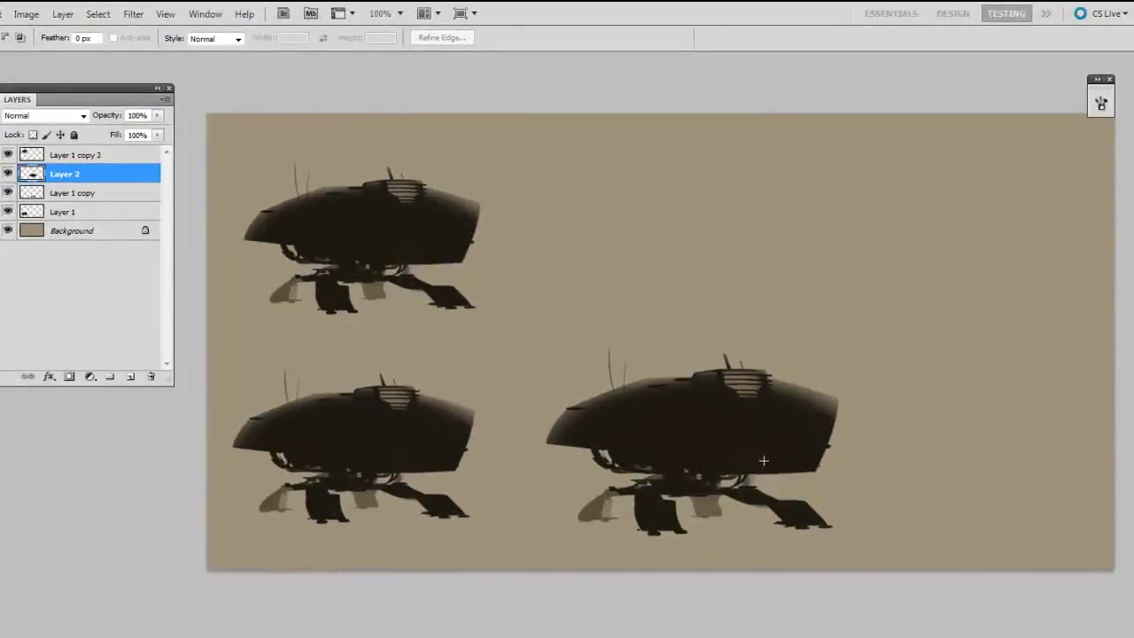
Move the cut body and the legs separately, leaving the body raised above the legs with a clear gap
{"action": "key", "text": "v"}
{"action": "left_click_drag", "start_coordinate": [777, 430], "coordinate": [784, 384]}
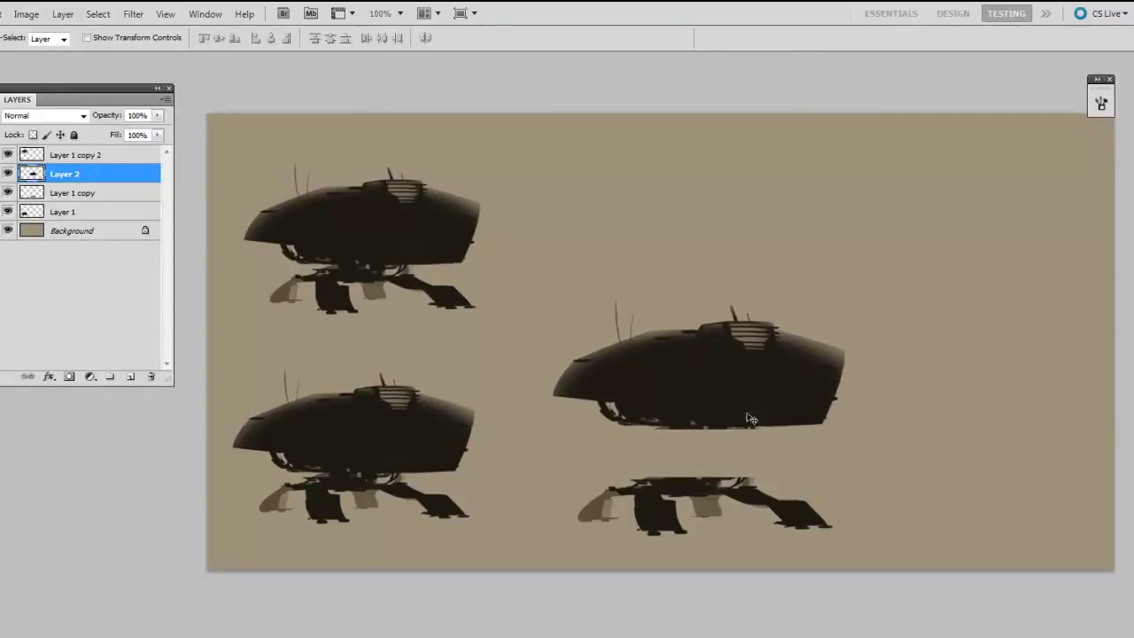
{"action": "left_click", "coordinate": [715, 470]}
{"action": "left_click_drag", "start_coordinate": [714, 466], "coordinate": [737, 457]}
{"action": "left_click_drag", "start_coordinate": [755, 417], "coordinate": [759, 392]}
{"action": "left_click_drag", "start_coordinate": [735, 483], "coordinate": [737, 443]}
{"action": "left_click_drag", "start_coordinate": [757, 382], "coordinate": [764, 395]}
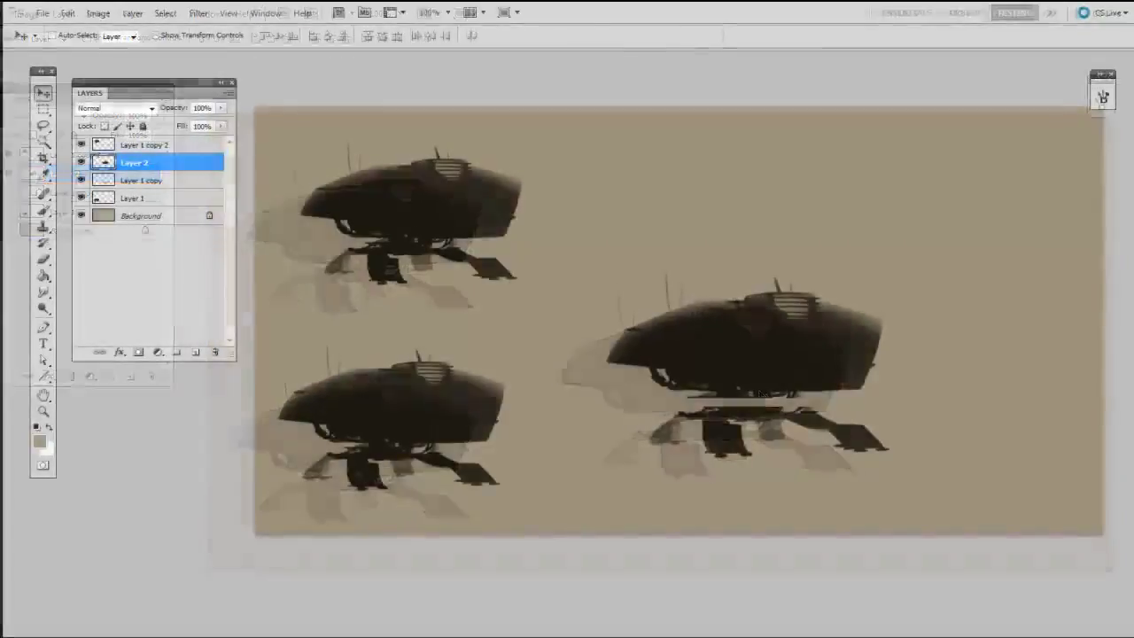
{"action": "left_click_drag", "start_coordinate": [797, 365], "coordinate": [816, 298]}
Select the area around the detached body and start warping it, bulging its upper and lower edges outward
{"action": "key", "text": "m"}
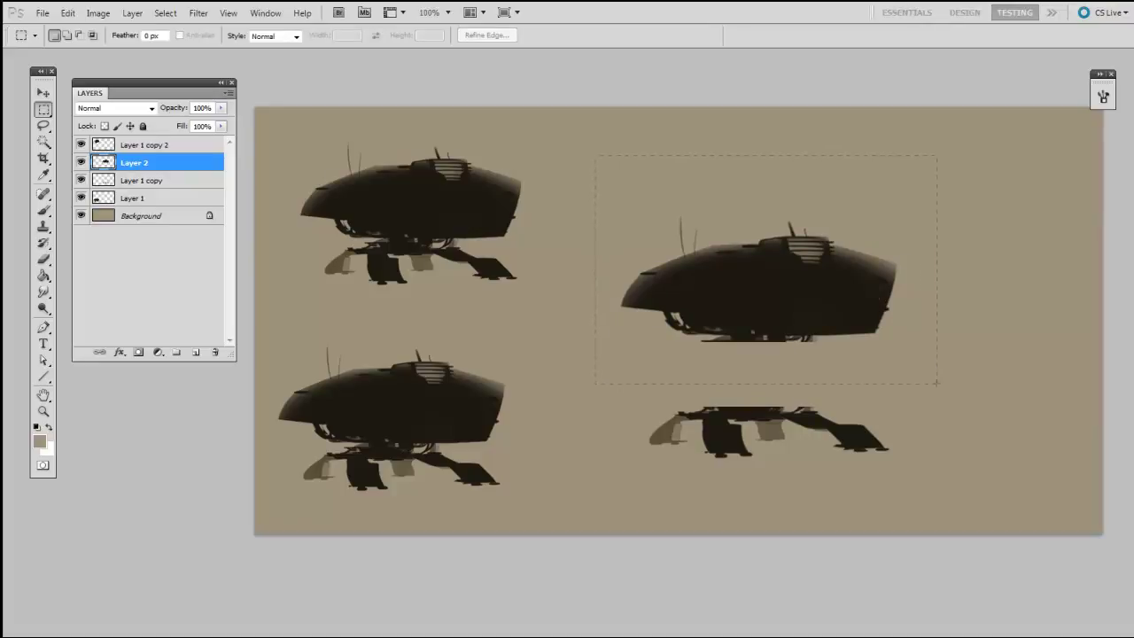
{"action": "key", "text": "ctrl+t"}
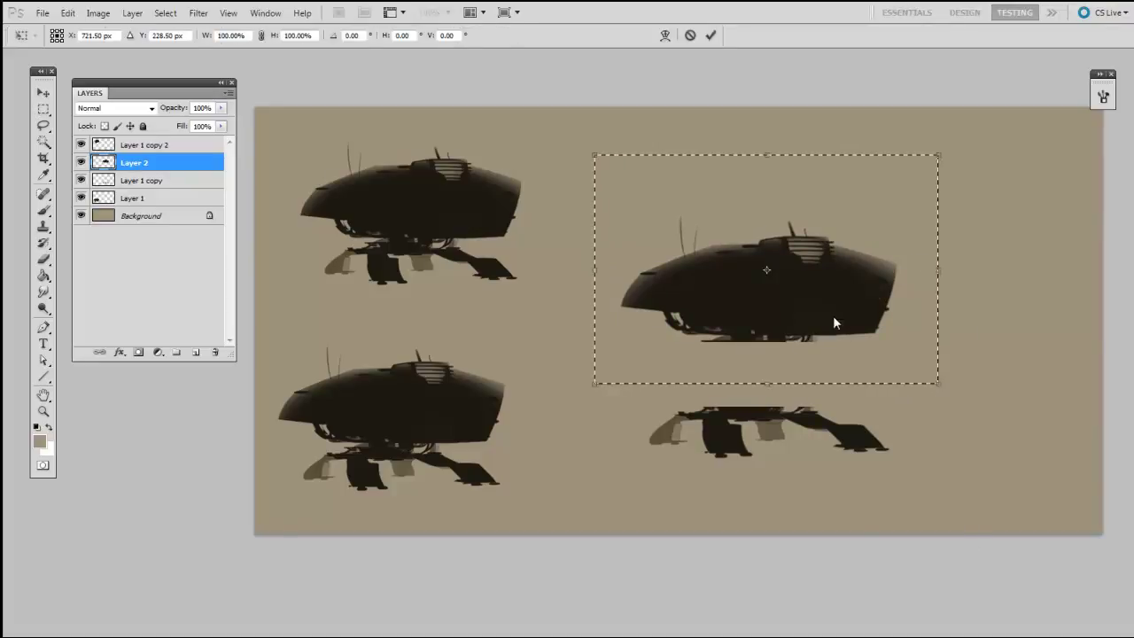
{"action": "right_click", "coordinate": [834, 317]}
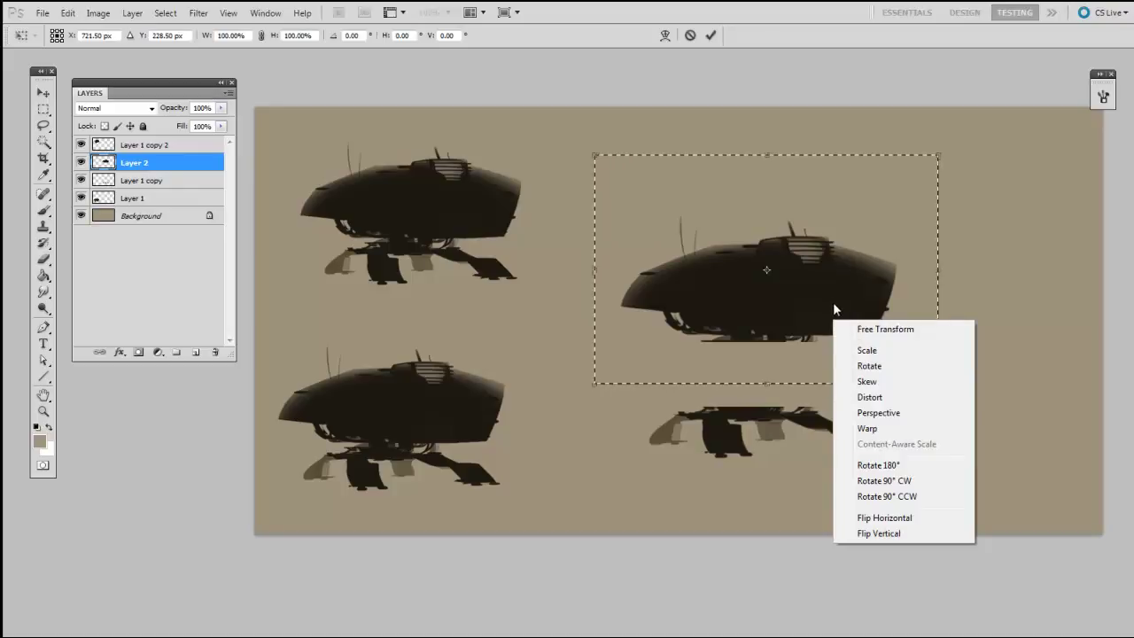
{"action": "left_click", "coordinate": [895, 430]}
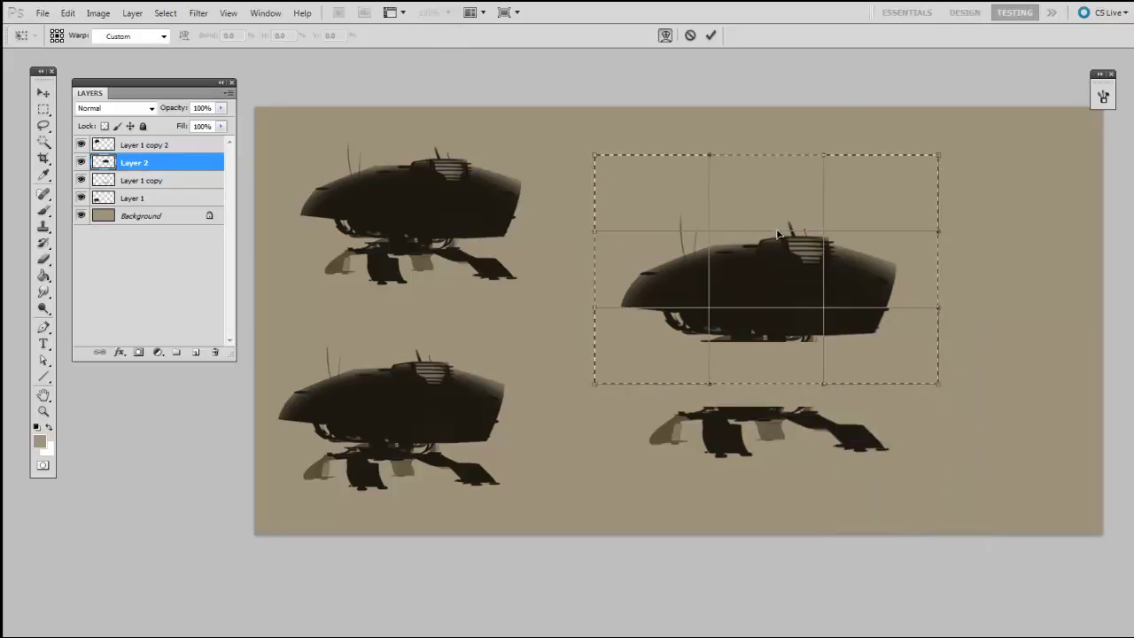
{"action": "left_click_drag", "start_coordinate": [778, 234], "coordinate": [781, 206]}
{"action": "left_click_drag", "start_coordinate": [785, 285], "coordinate": [782, 314]}
{"action": "left_click_drag", "start_coordinate": [624, 299], "coordinate": [631, 304]}
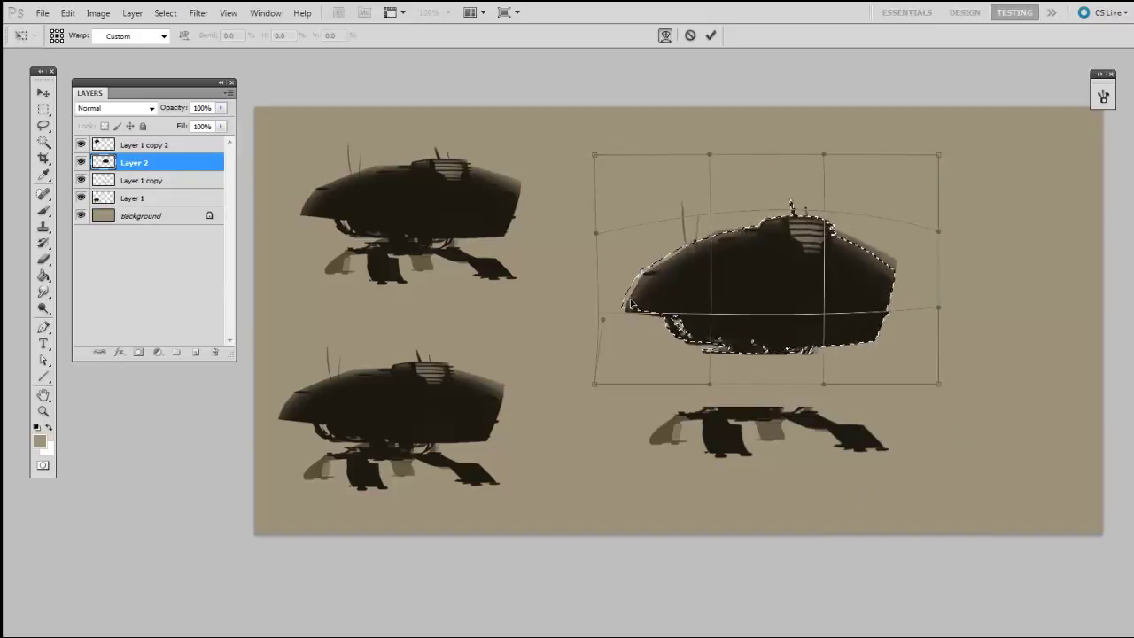
Pull the body's sides and lower corners inward in the warp, apply it, and deselect
{"action": "left_click_drag", "start_coordinate": [937, 308], "coordinate": [934, 330]}
{"action": "left_click_drag", "start_coordinate": [939, 232], "coordinate": [936, 239]}
{"action": "left_click_drag", "start_coordinate": [933, 329], "coordinate": [935, 338]}
{"action": "left_click_drag", "start_coordinate": [938, 385], "coordinate": [932, 392]}
{"action": "left_click_drag", "start_coordinate": [647, 299], "coordinate": [654, 310]}
{"action": "left_click_drag", "start_coordinate": [595, 383], "coordinate": [630, 382]}
{"action": "left_click_drag", "start_coordinate": [896, 383], "coordinate": [882, 382]}
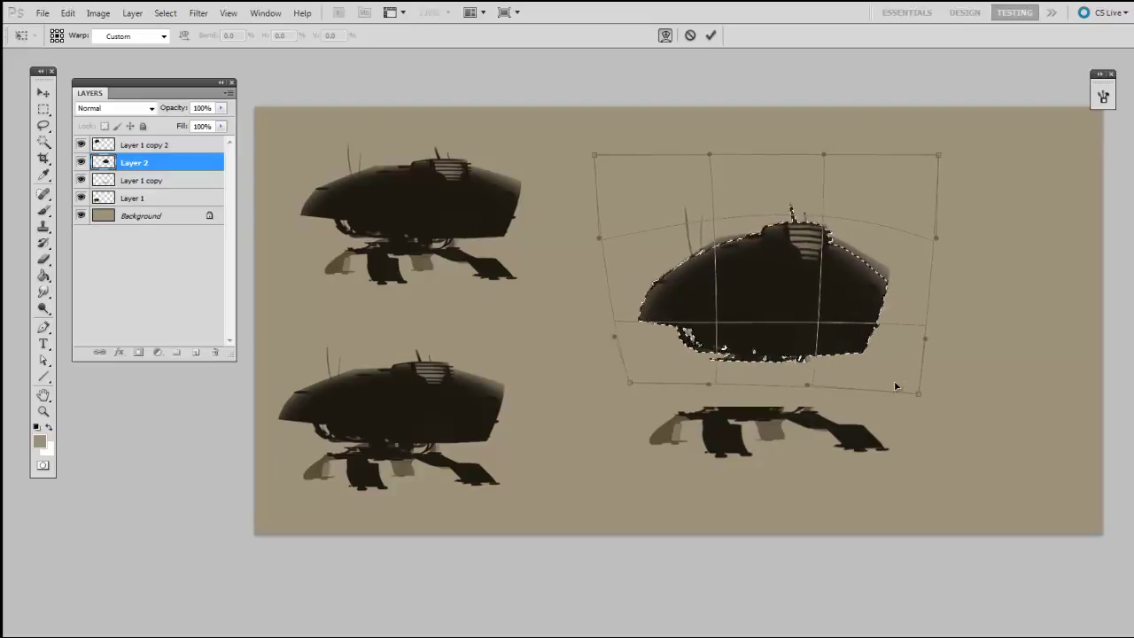
{"action": "key", "text": "Return"}
{"action": "key", "text": "v"}
{"action": "key", "text": "ctrl+d"}
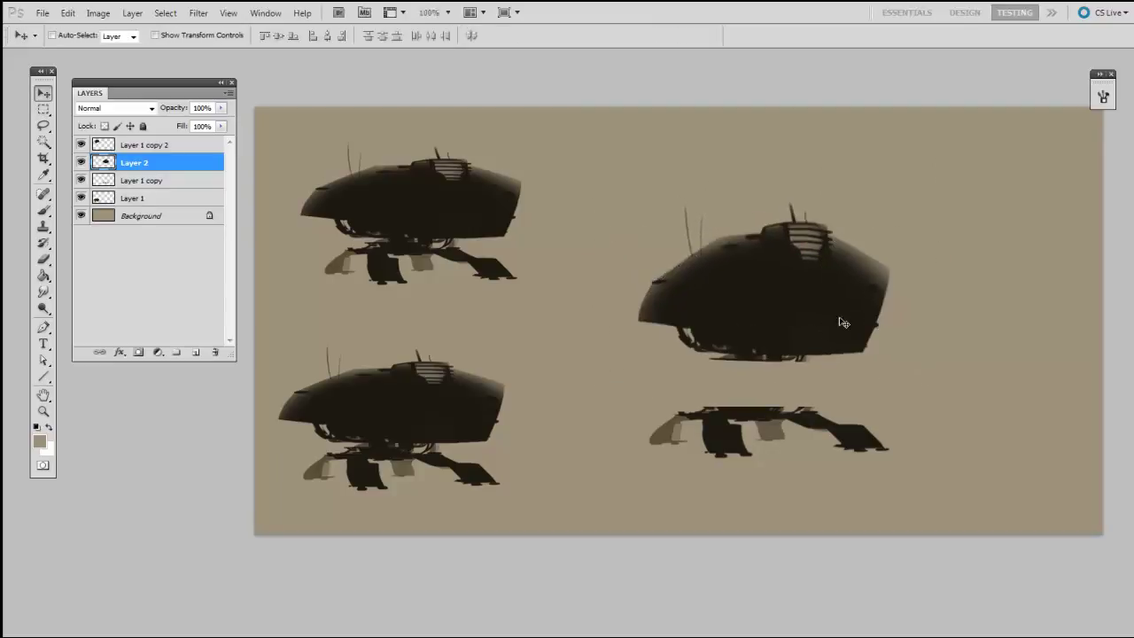
Lower the body toward the legs and warp it again into a wide, tall dome
{"action": "left_click_drag", "start_coordinate": [844, 322], "coordinate": [821, 340]}
{"action": "key", "text": "ctrl+t"}
{"action": "right_click", "coordinate": [806, 336]}
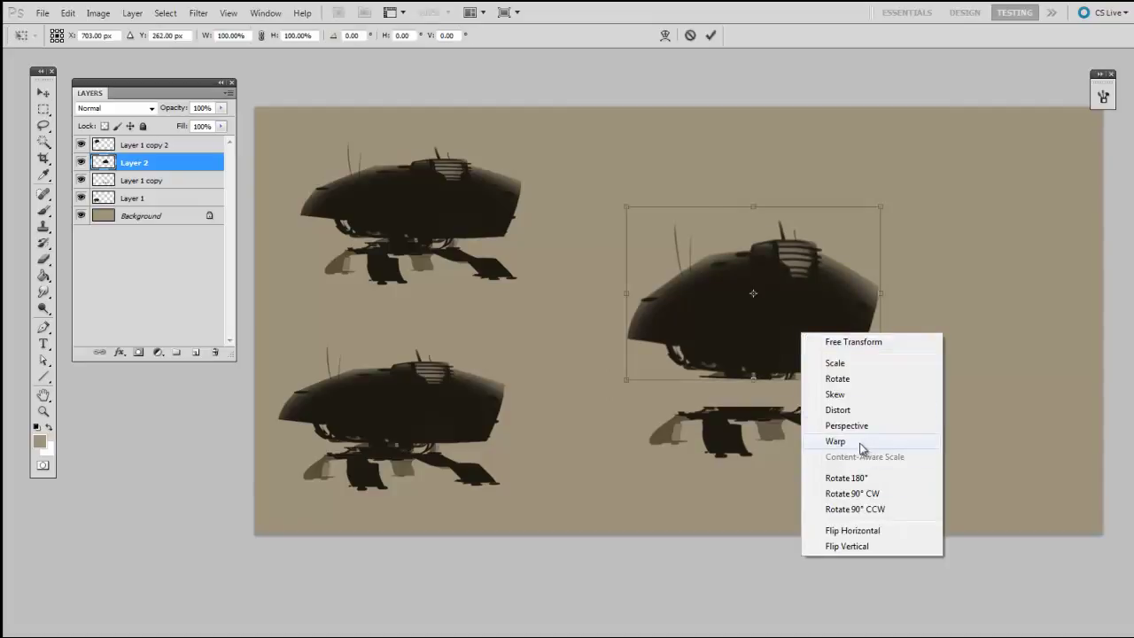
{"action": "left_click", "coordinate": [861, 448]}
{"action": "left_click_drag", "start_coordinate": [879, 295], "coordinate": [943, 301]}
{"action": "left_click_drag", "start_coordinate": [625, 302], "coordinate": [564, 291]}
{"action": "left_click_drag", "start_coordinate": [627, 379], "coordinate": [664, 378]}
{"action": "left_click_drag", "start_coordinate": [771, 264], "coordinate": [765, 154]}
{"action": "left_click_drag", "start_coordinate": [730, 281], "coordinate": [725, 251]}
{"action": "left_click_drag", "start_coordinate": [549, 254], "coordinate": [572, 265]}
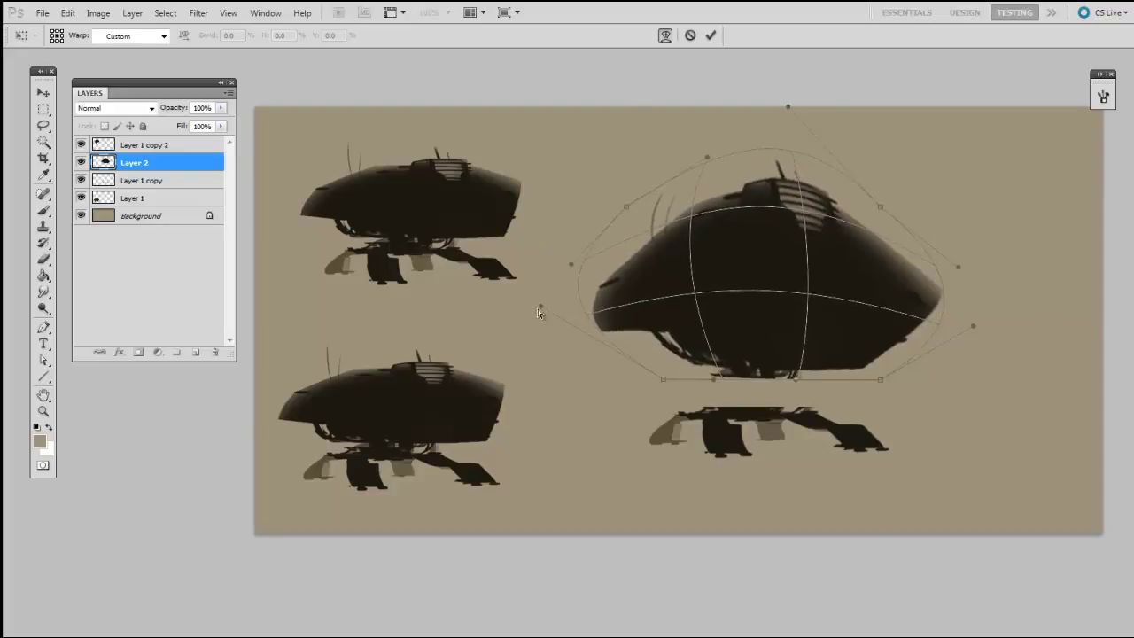
Refine the side curves of the dome-shaped body and apply the warp
{"action": "left_click_drag", "start_coordinate": [539, 309], "coordinate": [594, 325]}
{"action": "left_click_drag", "start_coordinate": [973, 328], "coordinate": [967, 328]}
{"action": "left_click_drag", "start_coordinate": [958, 267], "coordinate": [954, 265]}
{"action": "left_click_drag", "start_coordinate": [850, 258], "coordinate": [854, 251]}
{"action": "key", "text": "Return"}
Lower the dome body onto the legs and make the legs layer active
{"action": "left_click_drag", "start_coordinate": [842, 336], "coordinate": [830, 351]}
{"action": "left_click_drag", "start_coordinate": [862, 441], "coordinate": [881, 494], "text": "ctrl"}
{"action": "key", "text": "ctrl+t"}
{"action": "key", "text": "Return"}
Warp the legs so they spread out wide and curved on both sides beneath the dome body
{"action": "key", "text": "ctrl+t"}
{"action": "right_click", "coordinate": [816, 455]}
{"action": "left_click", "coordinate": [853, 561]}
{"action": "left_click_drag", "start_coordinate": [844, 447], "coordinate": [910, 438]}
{"action": "left_click_drag", "start_coordinate": [674, 440], "coordinate": [546, 441]}
{"action": "left_click_drag", "start_coordinate": [893, 449], "coordinate": [928, 445]}
{"action": "left_click_drag", "start_coordinate": [679, 447], "coordinate": [708, 449]}
{"action": "left_click_drag", "start_coordinate": [927, 446], "coordinate": [935, 446]}
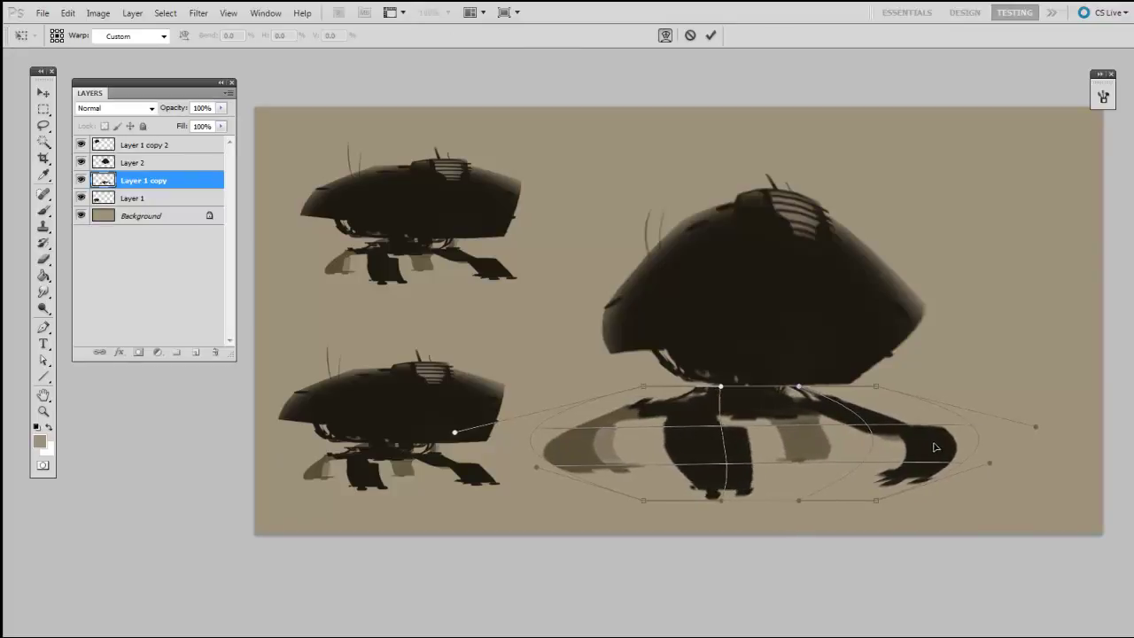
{"action": "key", "text": "Return"}
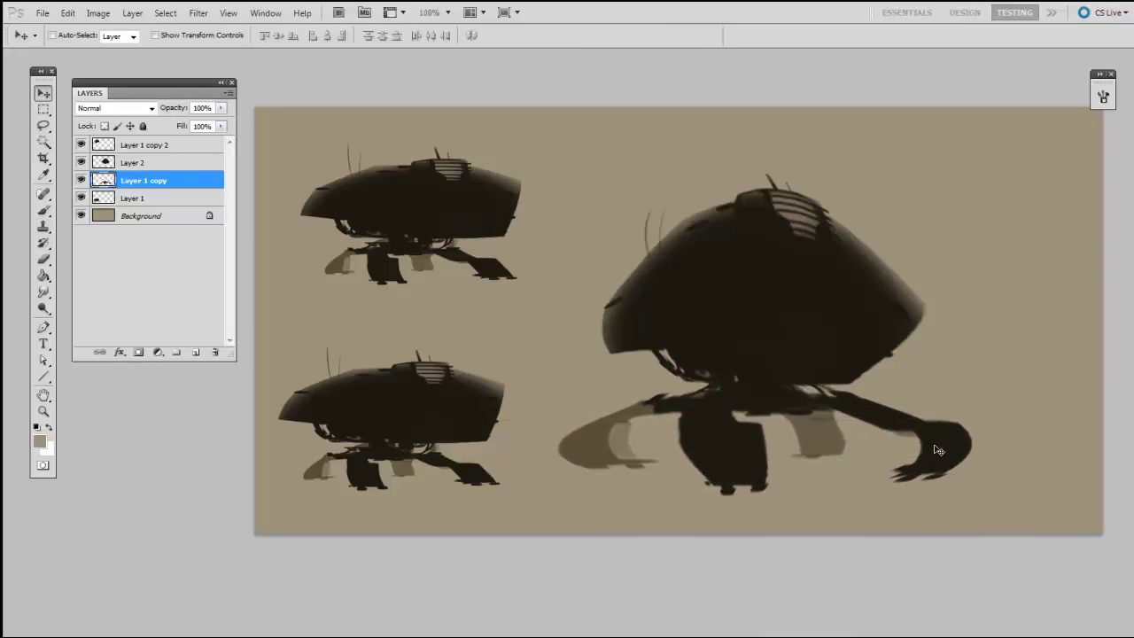
Put the dome body's upper part on its own layer and stretch it into a wider, flatter cap
{"action": "left_click_drag", "start_coordinate": [856, 312], "coordinate": [850, 308]}
{"action": "key", "text": "m"}
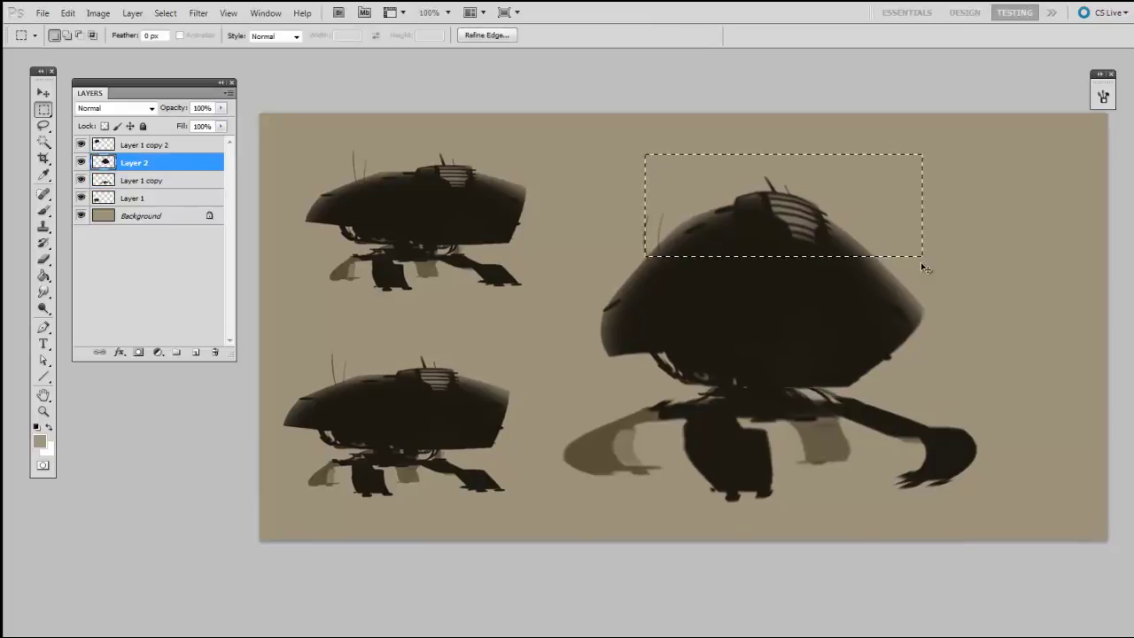
{"action": "key", "text": "ctrl+j"}
{"action": "key", "text": "v"}
{"action": "mouse_move", "coordinate": [904, 272]}
{"action": "left_mouse_down"}
{"action": "mouse_move", "coordinate": [887, 274]}
{"action": "mouse_move", "coordinate": [962, 245]}
{"action": "mouse_move", "coordinate": [1000, 259]}
{"action": "left_mouse_up"}
{"action": "key", "text": "ctrl+t"}
{"action": "left_click_drag", "start_coordinate": [920, 240], "coordinate": [882, 246]}
{"action": "key", "text": "Return"}
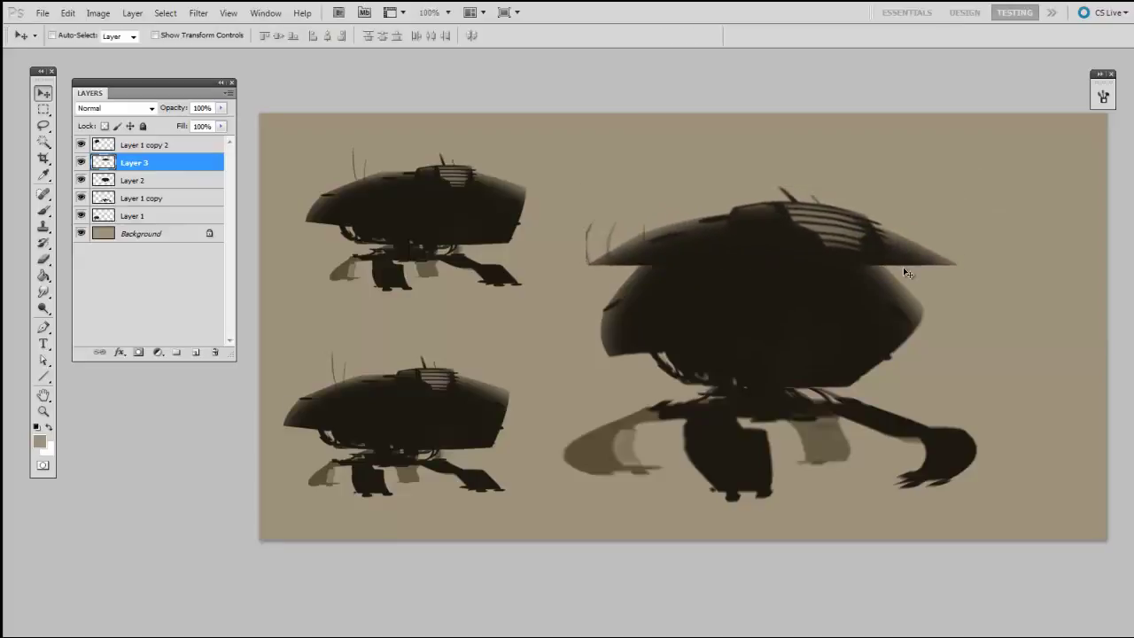
Warp the cap so its crown rises higher, and merge the cap layer with the body layer
{"action": "key", "text": "ctrl+t"}
{"action": "right_click", "coordinate": [804, 233]}
{"action": "left_click", "coordinate": [839, 341]}
{"action": "left_click_drag", "start_coordinate": [813, 211], "coordinate": [788, 182]}
{"action": "left_click_drag", "start_coordinate": [631, 236], "coordinate": [639, 241]}
{"action": "key", "text": "Return"}
{"action": "key", "text": "alt+shift+bracketleft"}
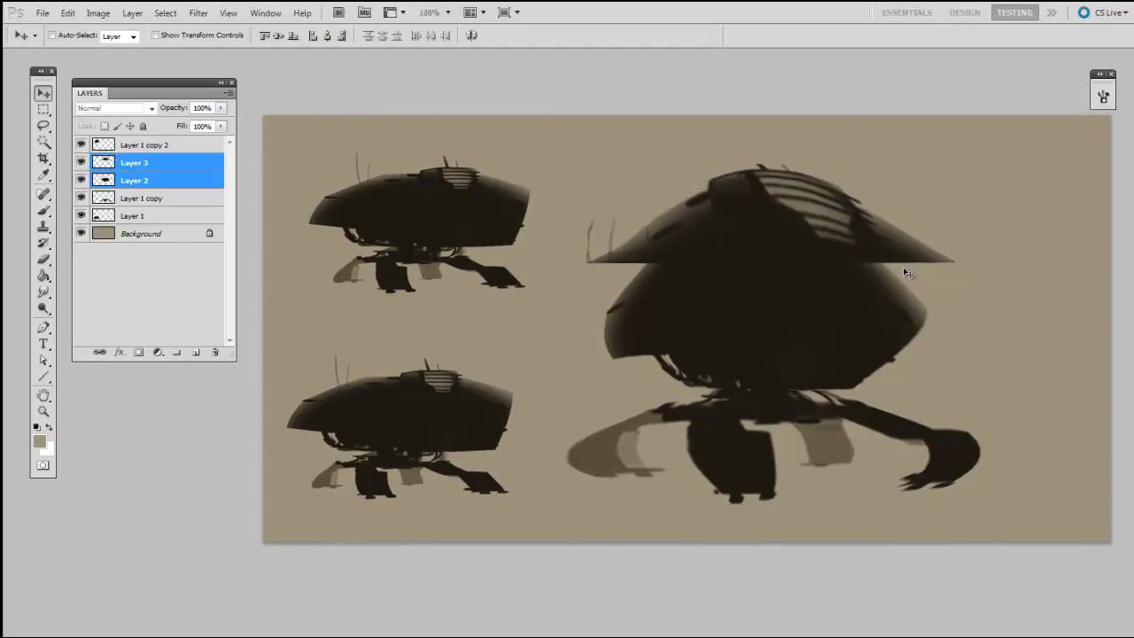
{"action": "key", "text": "ctrl+e"}
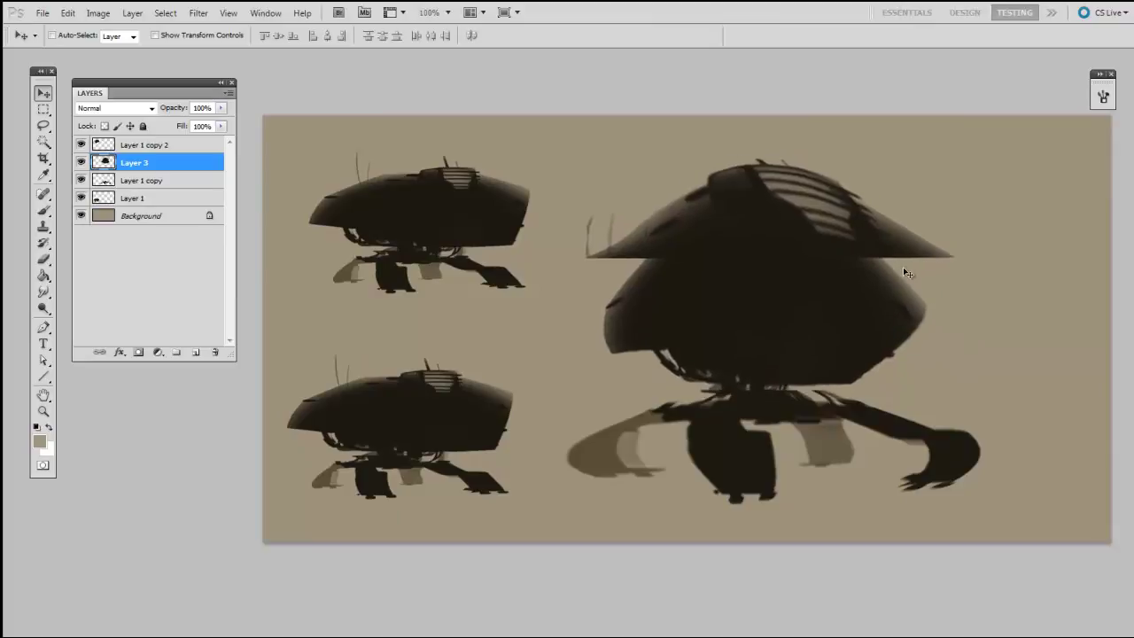
Nudge the merged cap and body and scale them down proportionally to about 82%
{"action": "key", "text": "Right"}
{"action": "key", "text": "Right"}
{"action": "key", "text": "Right"}
{"action": "key", "text": "Right"}
{"action": "key", "text": "Right"}
{"action": "key", "text": "Right"}
{"action": "key", "text": "Right"}
{"action": "key", "text": "Down"}
{"action": "key", "text": "Down"}
{"action": "key", "text": "ctrl+t"}
{"action": "left_click_drag", "start_coordinate": [959, 166], "coordinate": [904, 269]}
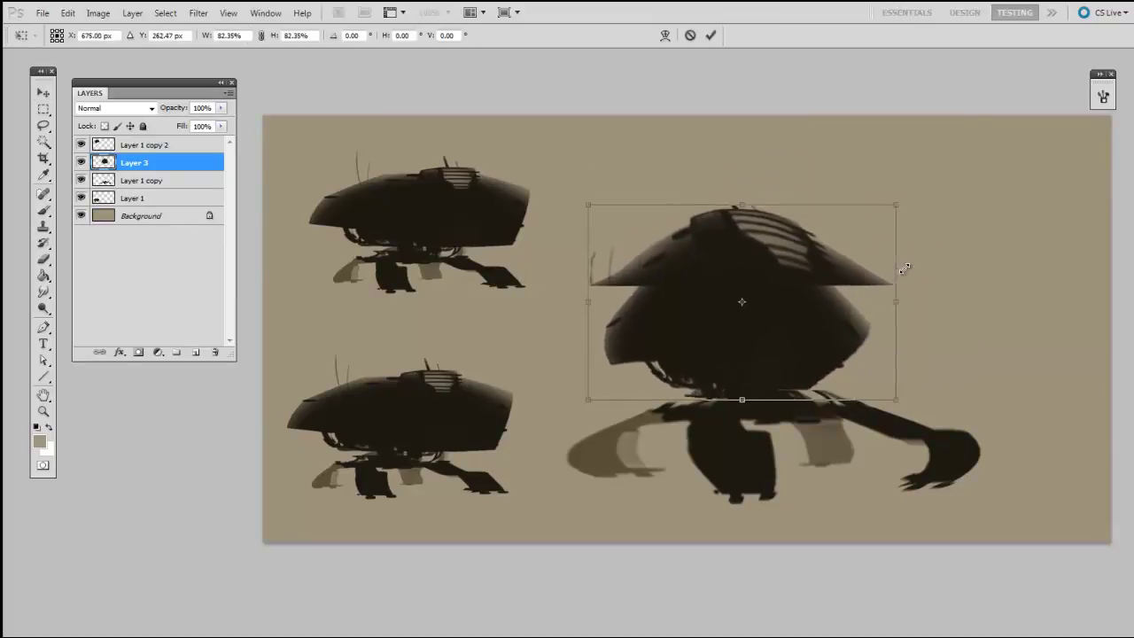
{"action": "key", "text": "Return"}
Start a warp on the merged body and bulge both of its sides outward
{"action": "key", "text": "ctrl+t"}
{"action": "right_click", "coordinate": [814, 312]}
{"action": "left_click", "coordinate": [849, 422]}
{"action": "left_click_drag", "start_coordinate": [907, 330], "coordinate": [934, 329]}
{"action": "left_click_drag", "start_coordinate": [605, 329], "coordinate": [574, 336]}
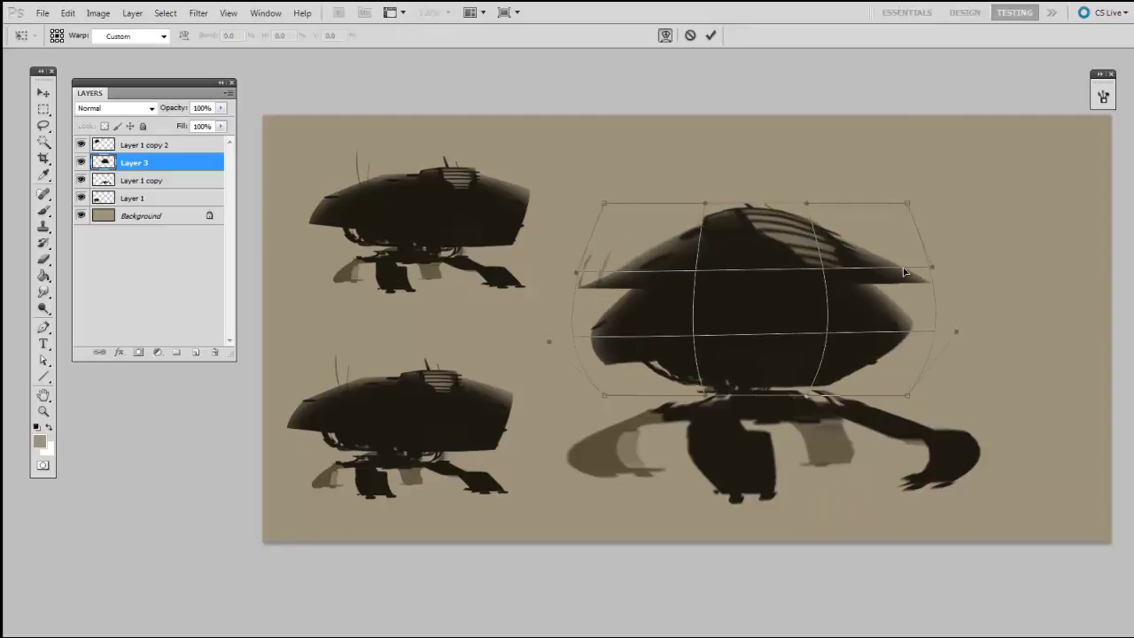
Adjust the warp's side handles and corners to tighten the body's lower edge and cap rim, then apply it
{"action": "left_click_drag", "start_coordinate": [576, 272], "coordinate": [595, 296]}
{"action": "left_click_drag", "start_coordinate": [605, 395], "coordinate": [607, 380]}
{"action": "left_click_drag", "start_coordinate": [549, 342], "coordinate": [573, 319]}
{"action": "left_click_drag", "start_coordinate": [907, 395], "coordinate": [916, 381]}
{"action": "left_click_drag", "start_coordinate": [956, 331], "coordinate": [959, 330]}
{"action": "left_click_drag", "start_coordinate": [932, 267], "coordinate": [933, 275]}
{"action": "left_click_drag", "start_coordinate": [907, 203], "coordinate": [909, 213]}
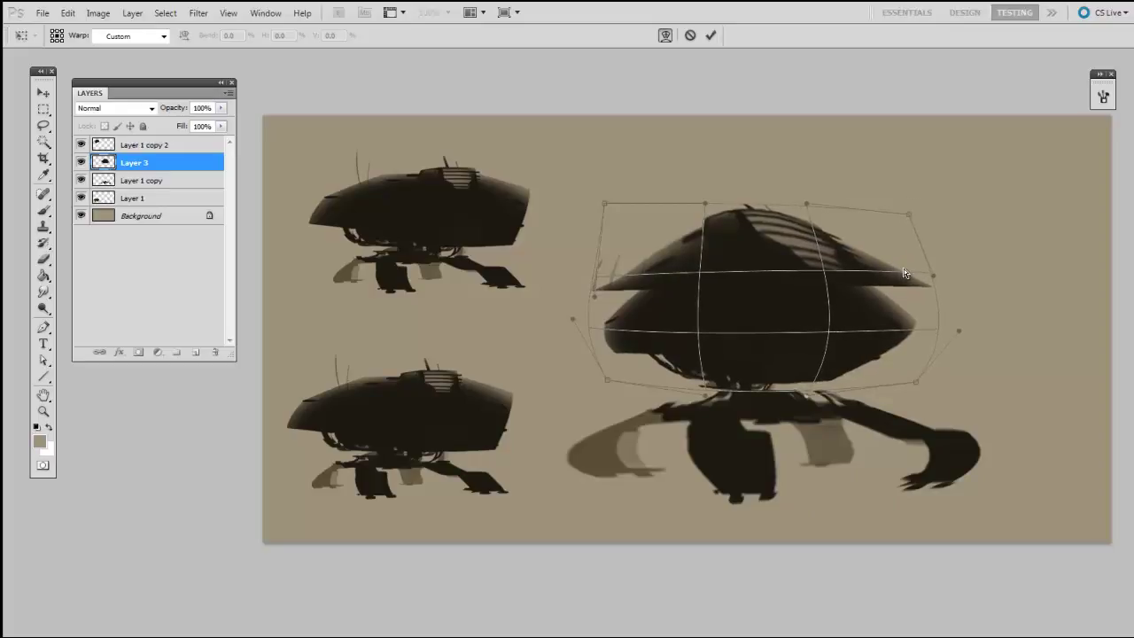
{"action": "key", "text": "Return"}
{"action": "key", "text": "ctrl+z"}
{"action": "key", "text": "ctrl+z"}
{"action": "key", "text": "ctrl+alt+z"}
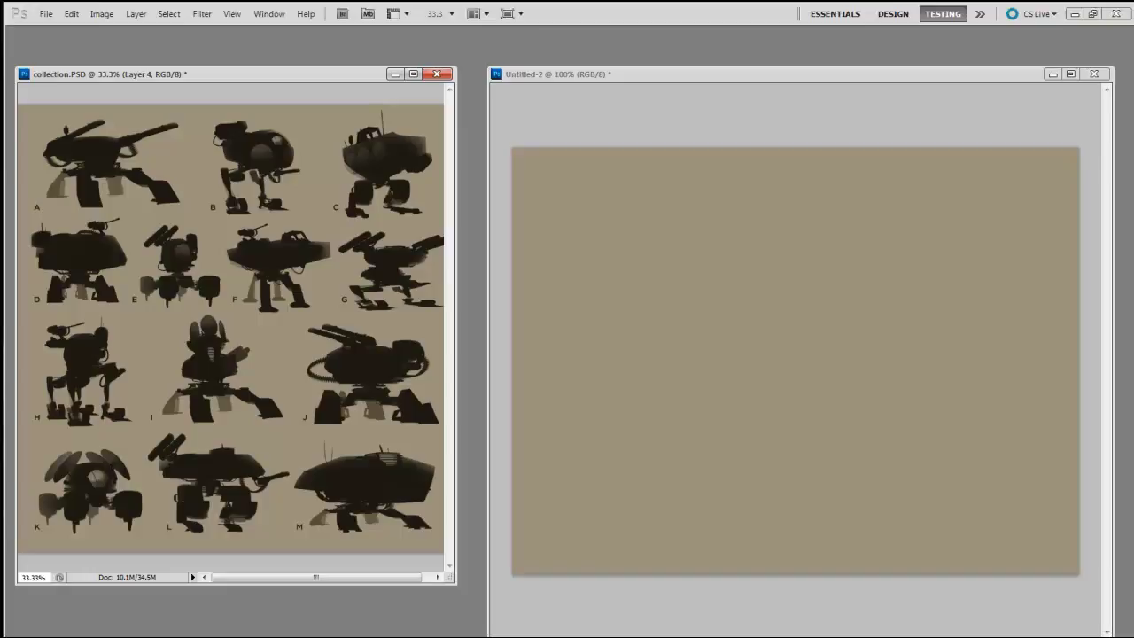
Copy walker E from collection.PSD into Untitled-2, scale it down, and place it in the canvas's upper-left area
{"action": "left_click_drag", "start_coordinate": [449, 577], "coordinate": [461, 598]}
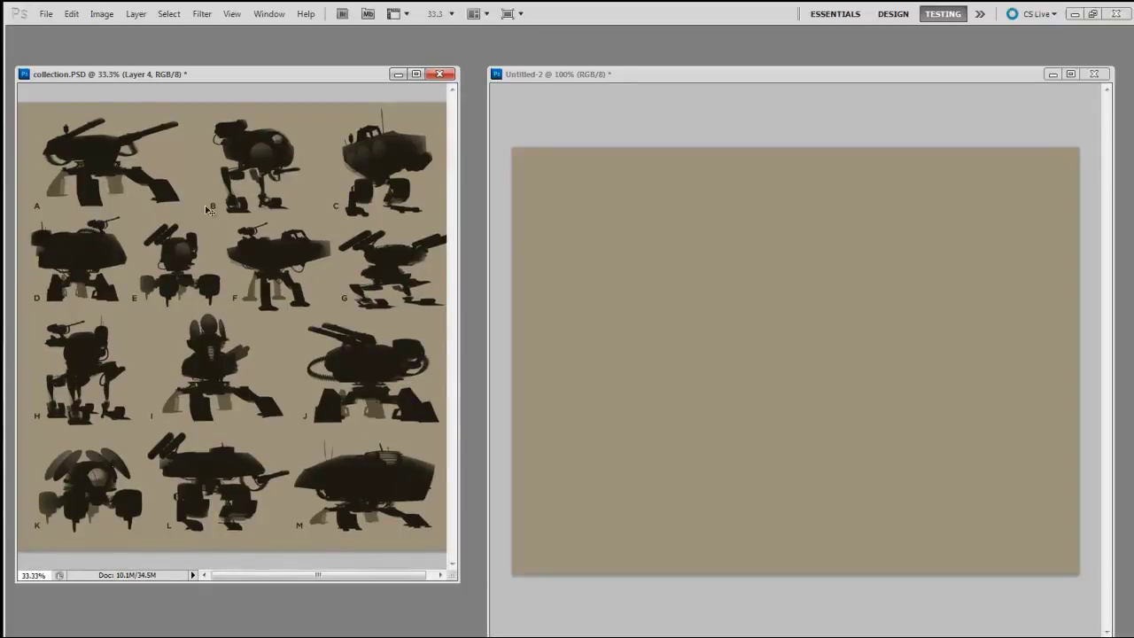
{"action": "left_click_drag", "start_coordinate": [200, 266], "coordinate": [708, 356]}
{"action": "key", "text": "ctrl+t"}
{"action": "left_click_drag", "start_coordinate": [789, 443], "coordinate": [709, 354]}
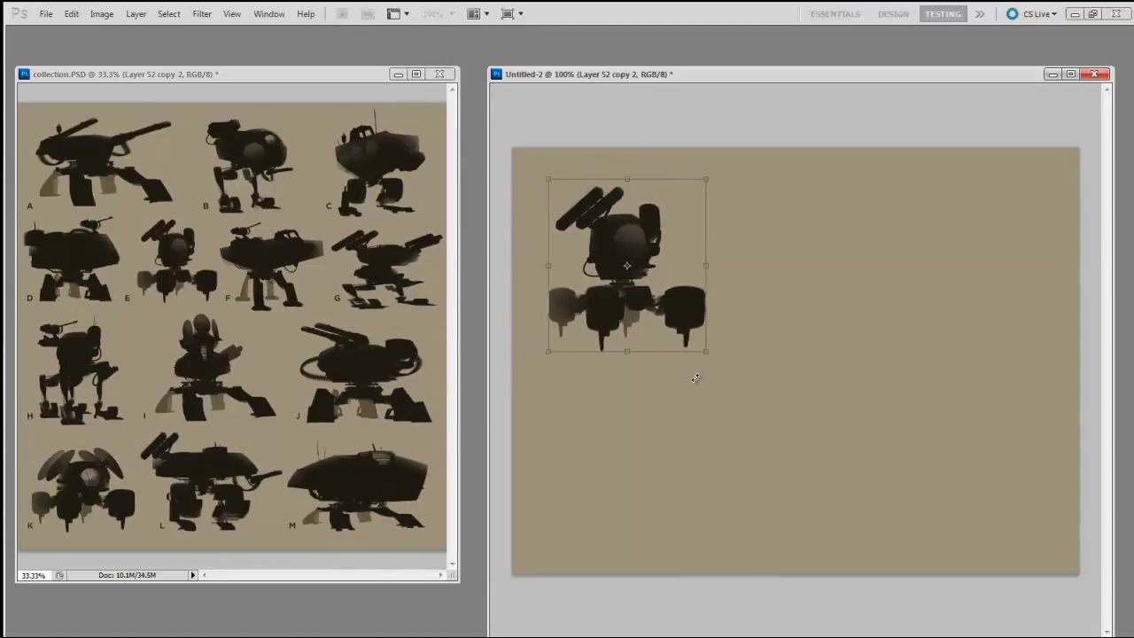
{"action": "key", "text": "Return"}
{"action": "left_click_drag", "start_coordinate": [658, 306], "coordinate": [632, 263]}
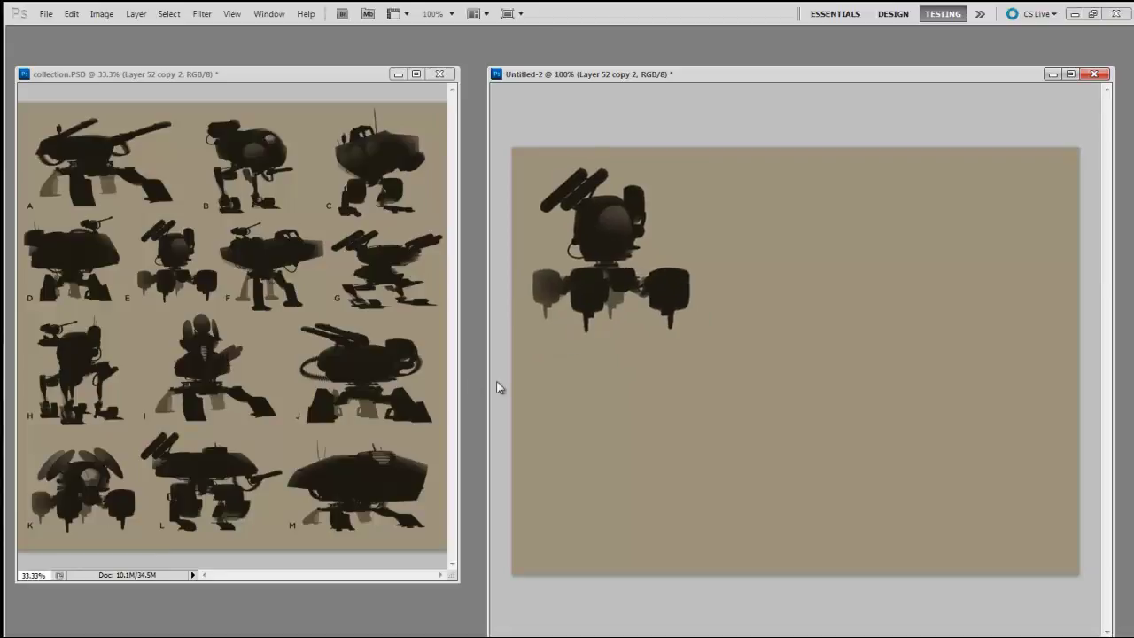
Copy walker H from collection.PSD into Untitled-2, scale it down, and place it below the first walker
{"action": "left_click", "coordinate": [363, 448]}
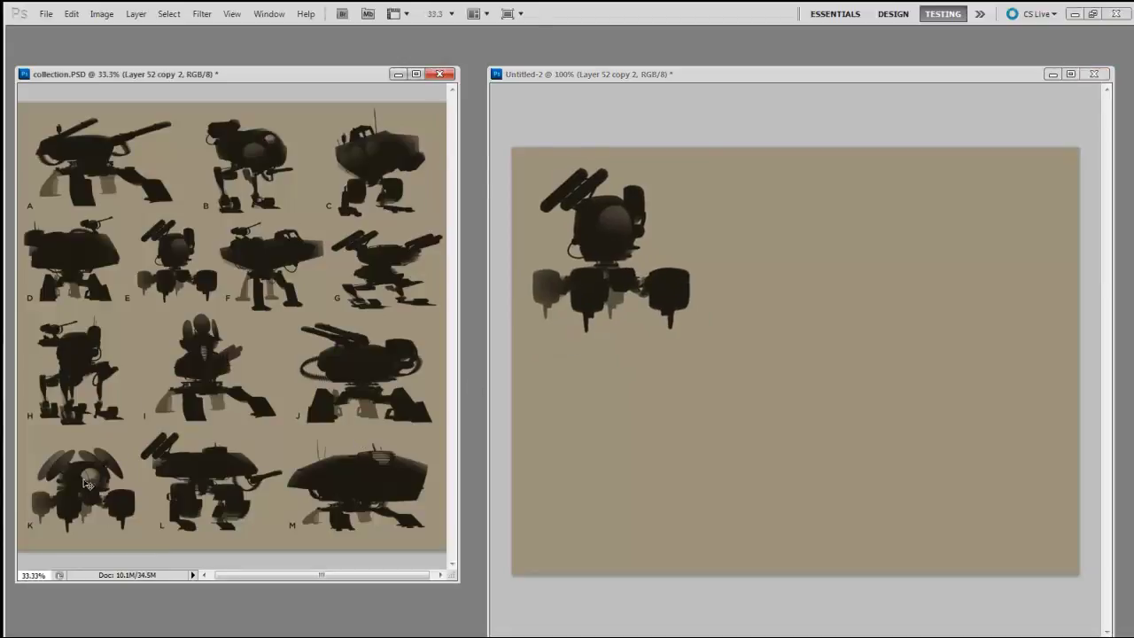
{"action": "left_click_drag", "start_coordinate": [78, 356], "coordinate": [747, 361]}
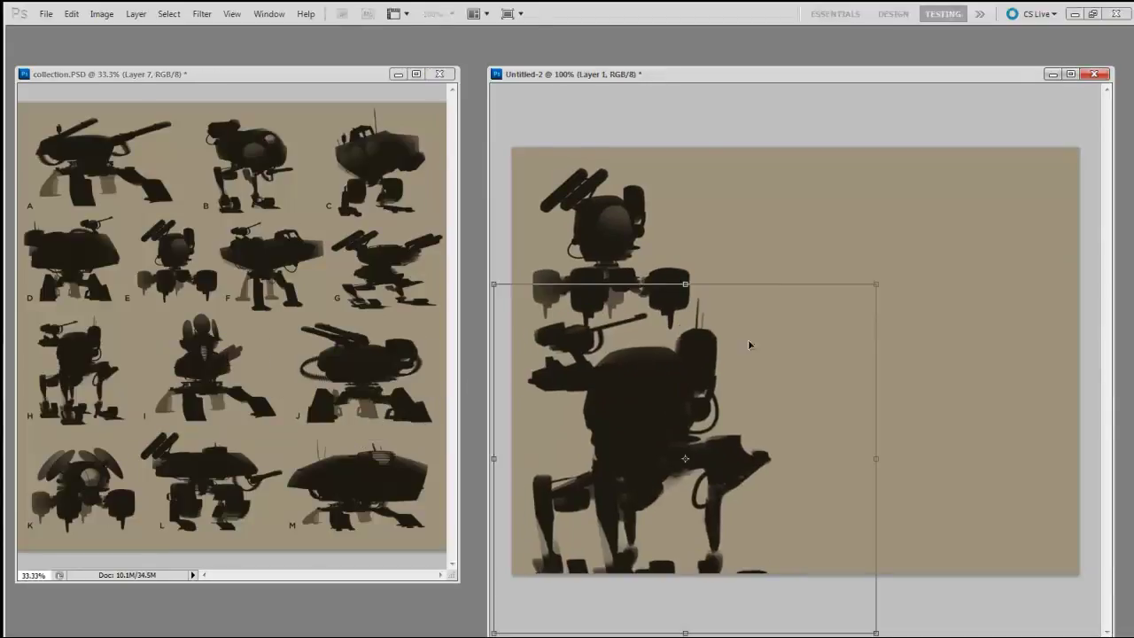
{"action": "left_click_drag", "start_coordinate": [867, 280], "coordinate": [687, 448]}
{"action": "left_click_drag", "start_coordinate": [635, 524], "coordinate": [672, 425]}
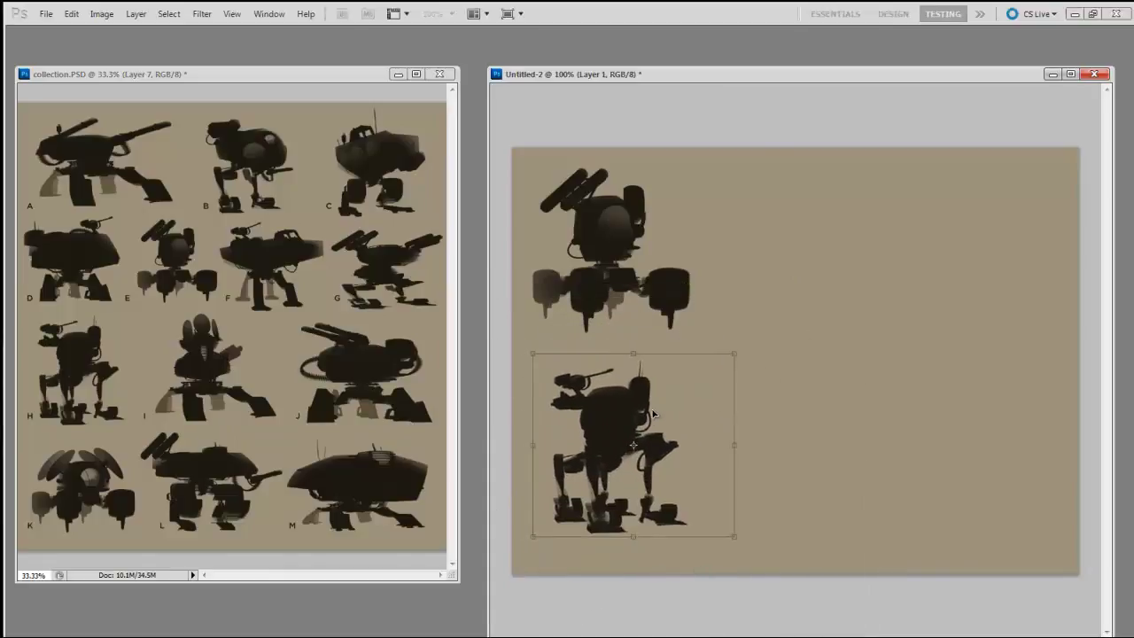
{"action": "key", "text": "Return"}
Copy walker K from collection.PSD into Untitled-2, scale it down, and place it beside the first walker
{"action": "left_click", "coordinate": [354, 443]}
{"action": "left_click_drag", "start_coordinate": [354, 443], "coordinate": [321, 493]}
{"action": "left_click_drag", "start_coordinate": [302, 393], "coordinate": [316, 394]}
{"action": "left_click_drag", "start_coordinate": [96, 485], "coordinate": [790, 377]}
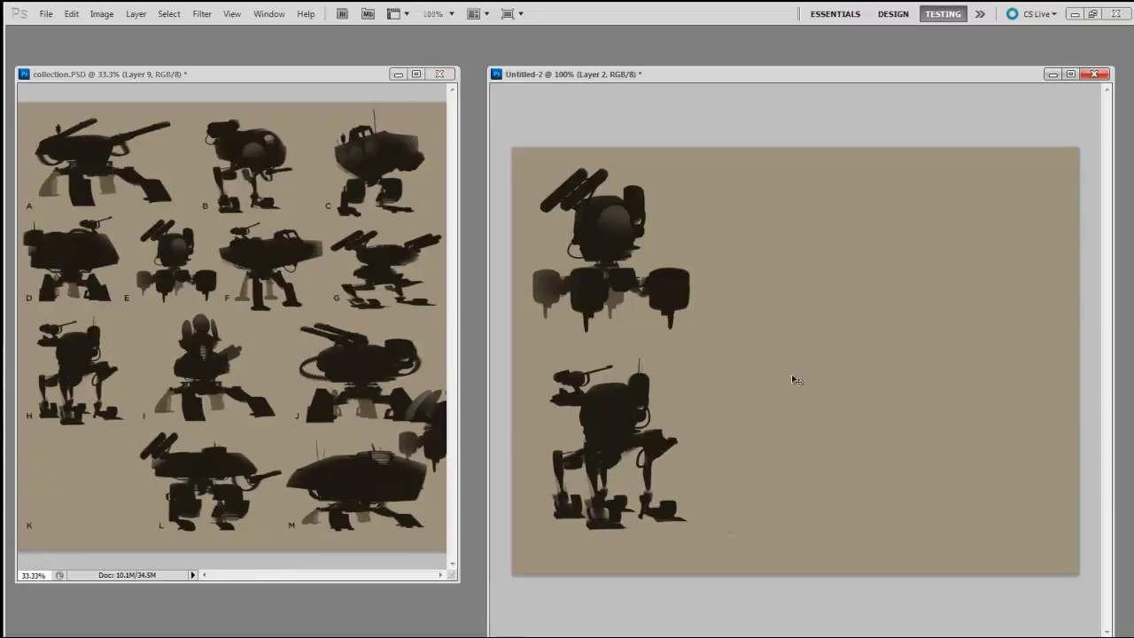
{"action": "key", "text": "ctrl+t"}
{"action": "left_click_drag", "start_coordinate": [1002, 418], "coordinate": [923, 308]}
{"action": "key", "text": "Return"}
Minimize the collection.PSD window and move the Untitled-2 window toward the middle of the workspace
{"action": "left_click", "coordinate": [358, 388]}
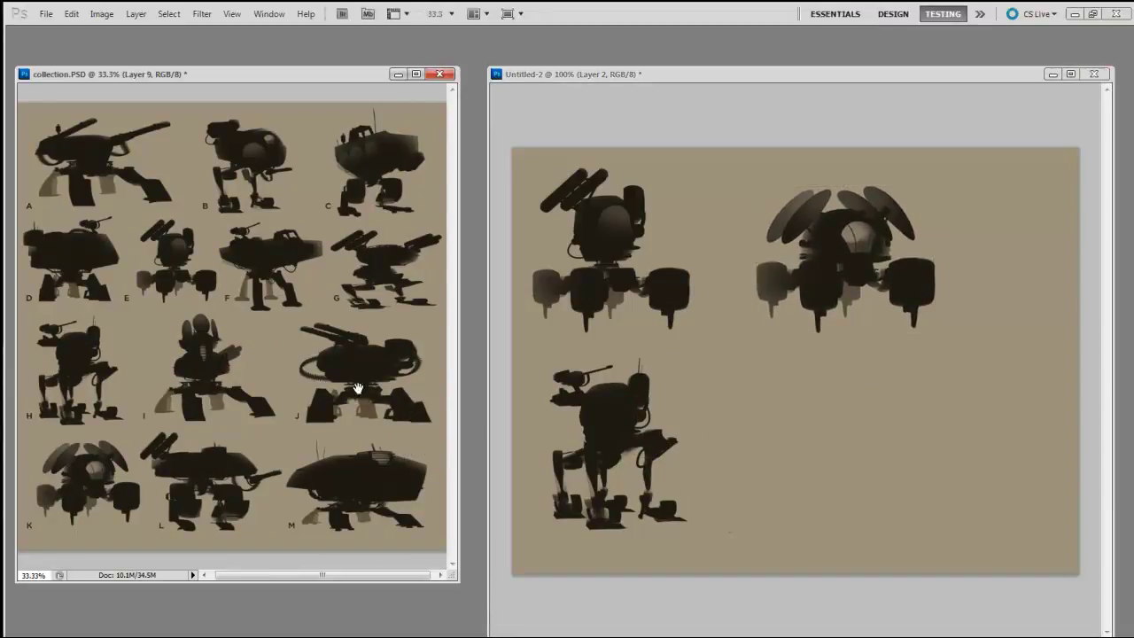
{"action": "left_click", "coordinate": [398, 73]}
{"action": "left_click_drag", "start_coordinate": [768, 71], "coordinate": [453, 98]}
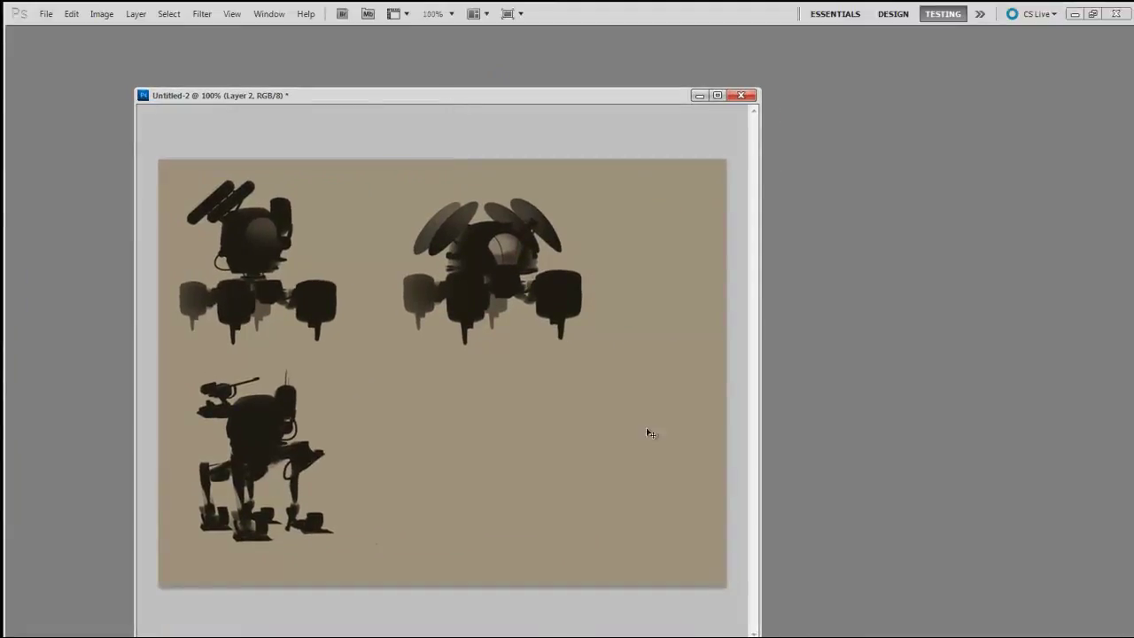